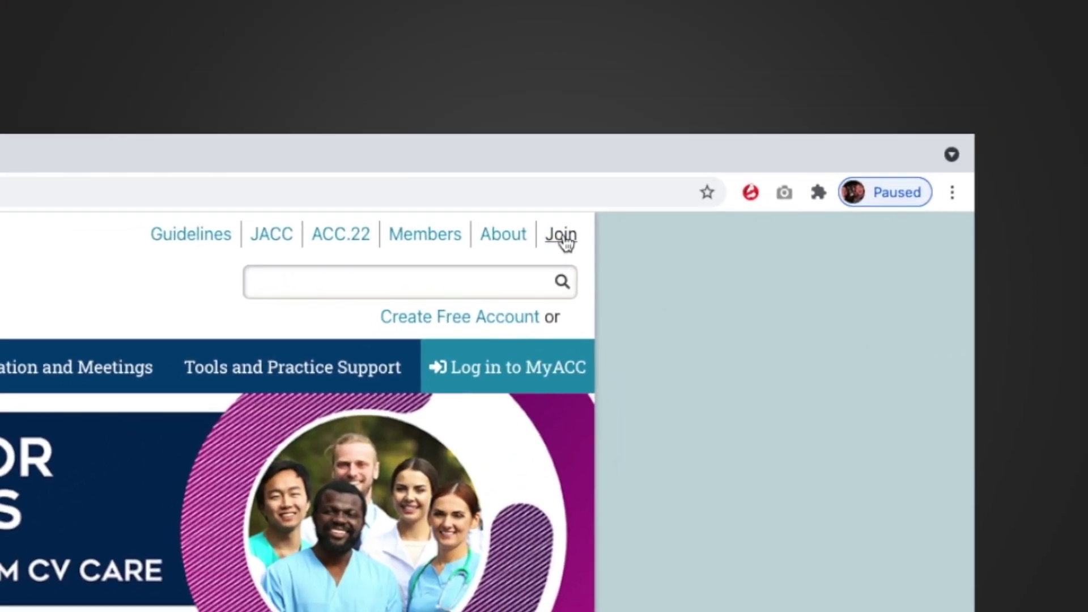
- Go from Join to the Fellow of the ACC membership page
{"action": "left_click", "coordinate": [563, 243]}
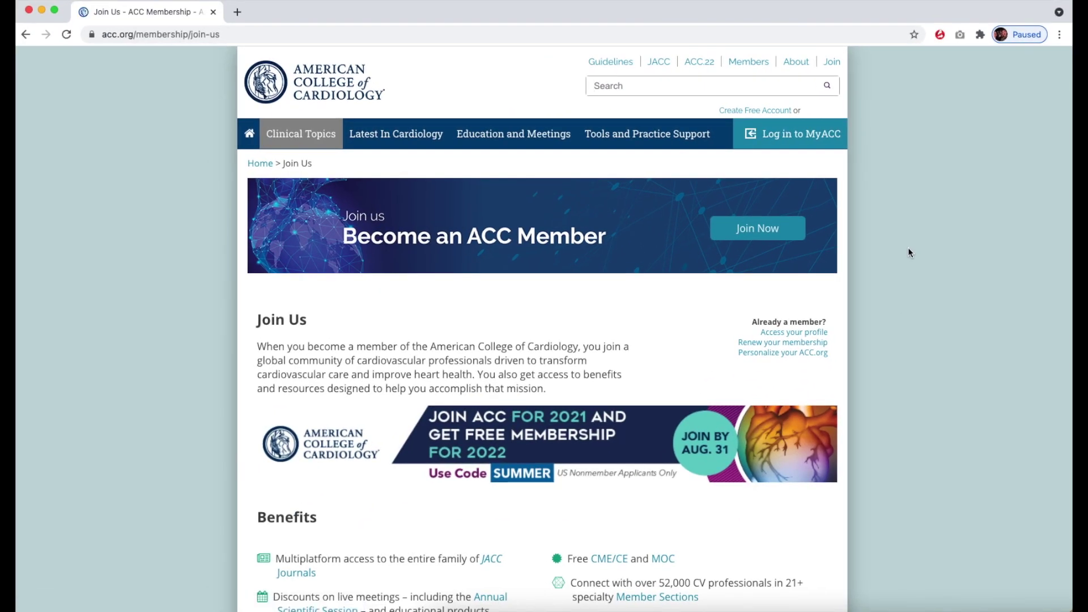
{"action": "scroll", "coordinate": [908, 250], "scroll_direction": "down", "scroll_amount": 7}
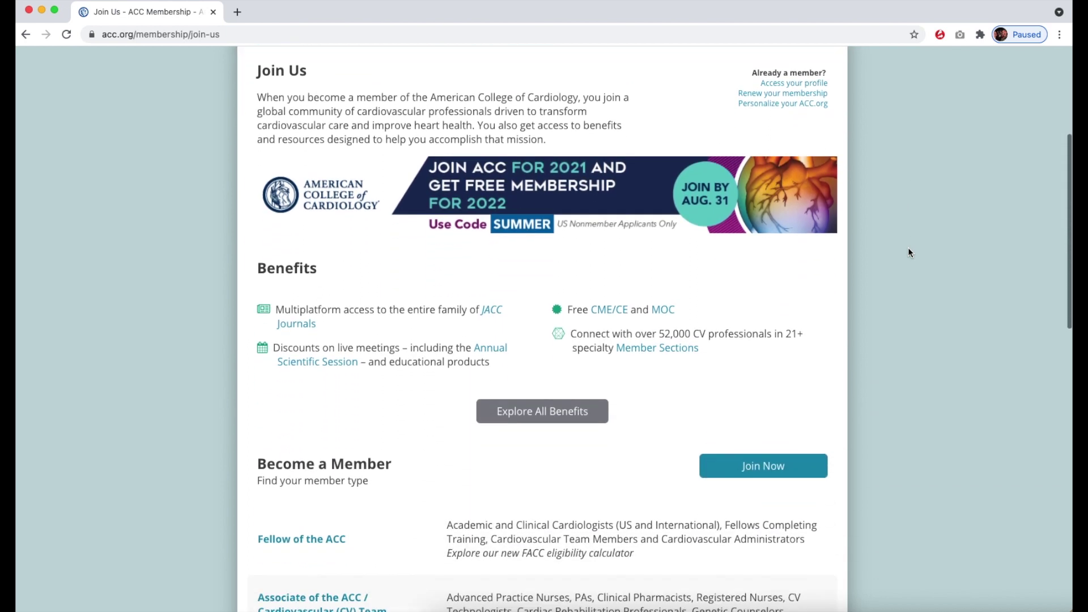
{"action": "scroll", "coordinate": [908, 251], "scroll_direction": "down", "scroll_amount": 1}
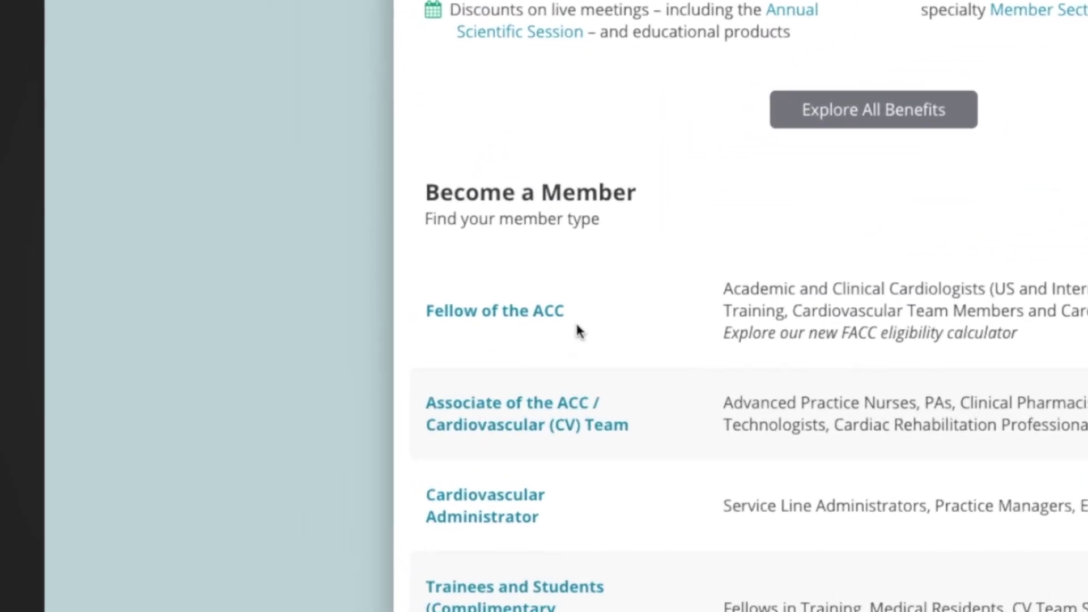
{"action": "left_click", "coordinate": [583, 315]}
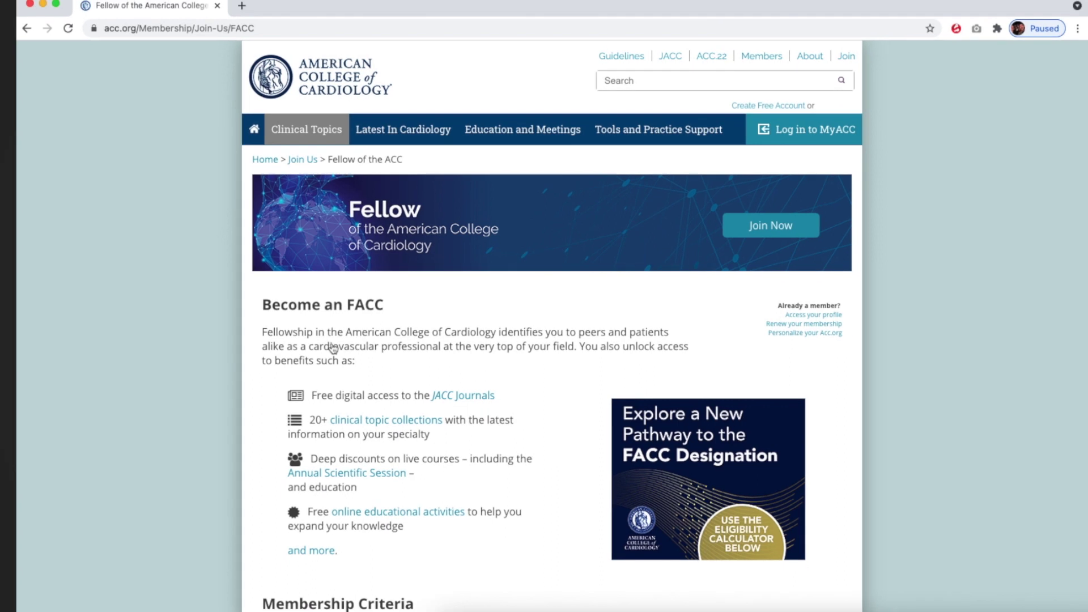
- Show the Fellowship Eligibility Calculator criteria, listing $815 US dues and a $150 application fee
{"action": "scroll", "coordinate": [935, 381], "scroll_direction": "down", "scroll_amount": 4}
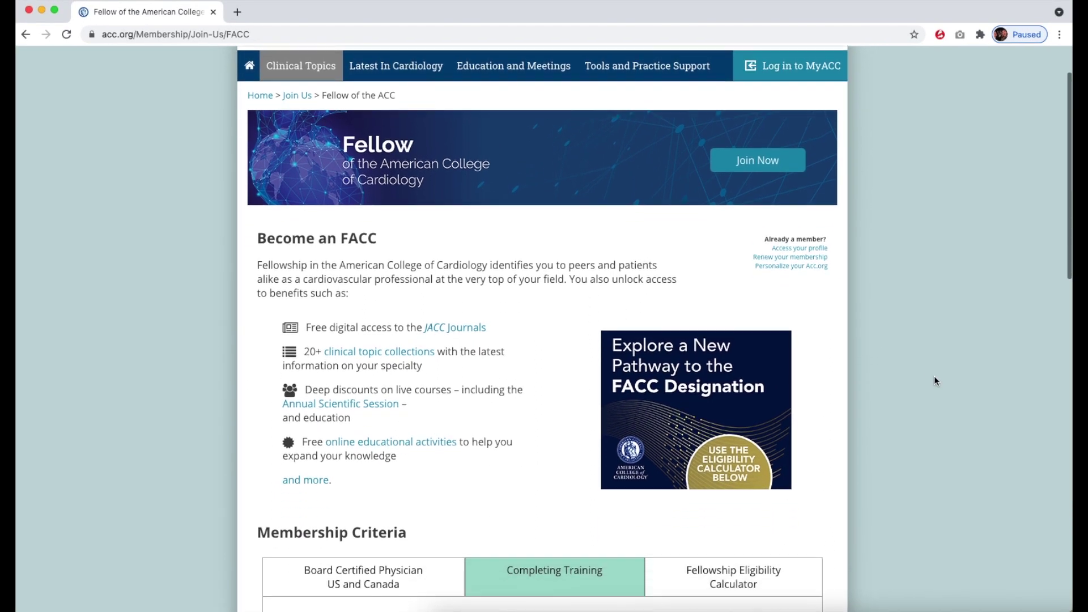
{"action": "scroll", "coordinate": [935, 381], "scroll_direction": "down", "scroll_amount": 1}
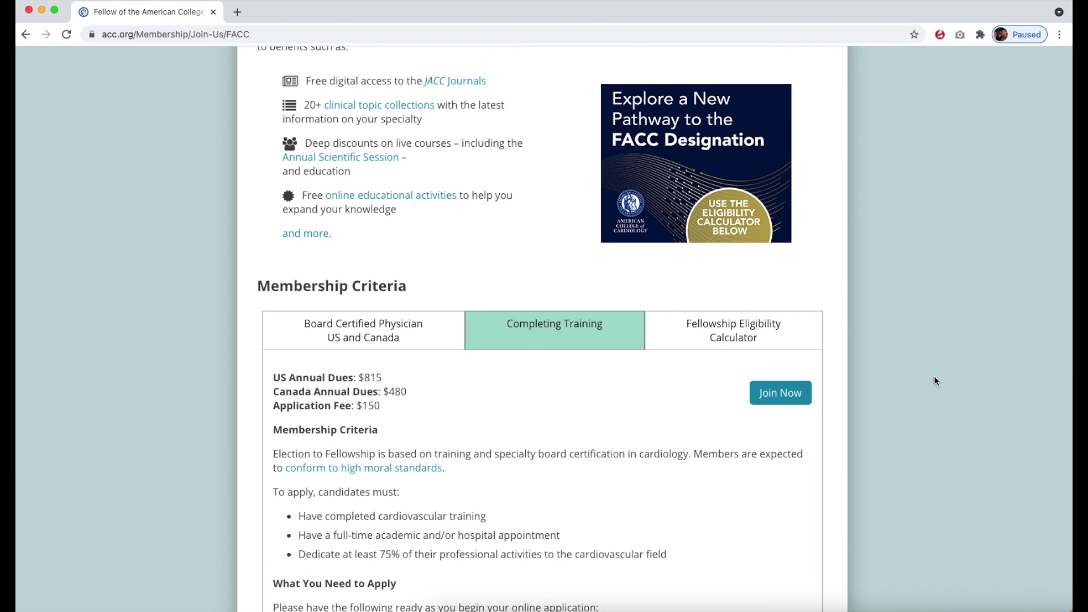
{"action": "scroll", "coordinate": [973, 221], "scroll_direction": "down", "scroll_amount": 2}
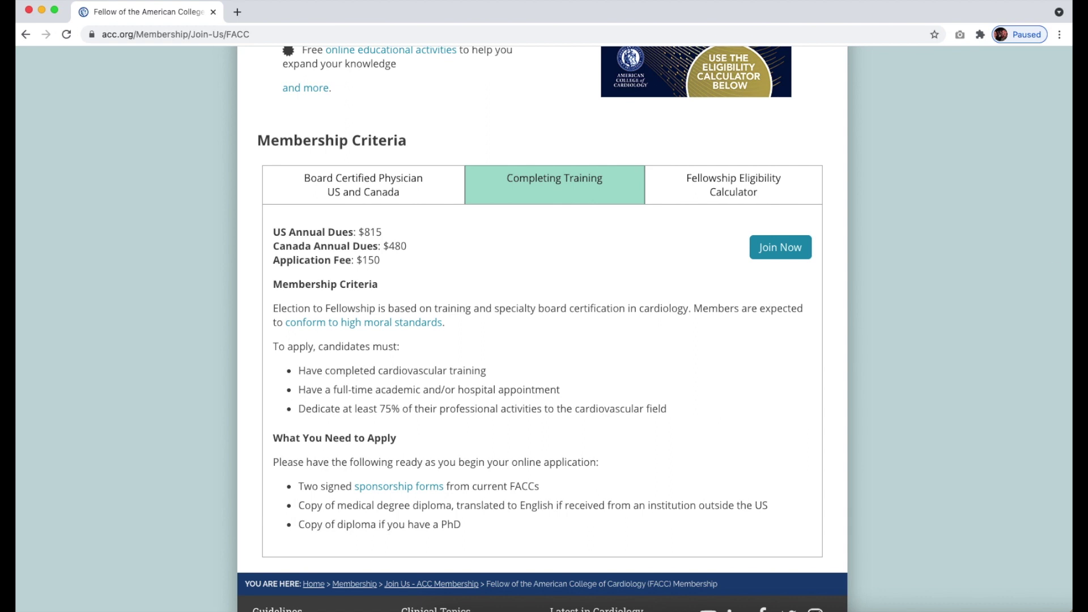
{"action": "left_click", "coordinate": [730, 192]}
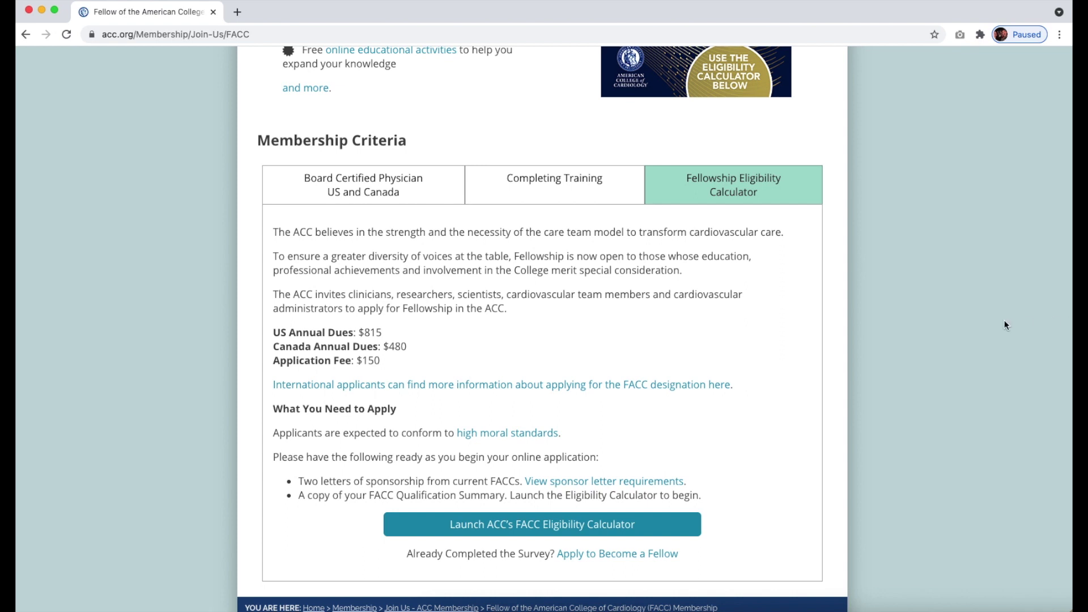
{"action": "scroll", "coordinate": [1004, 320], "scroll_direction": "up", "scroll_amount": 7}
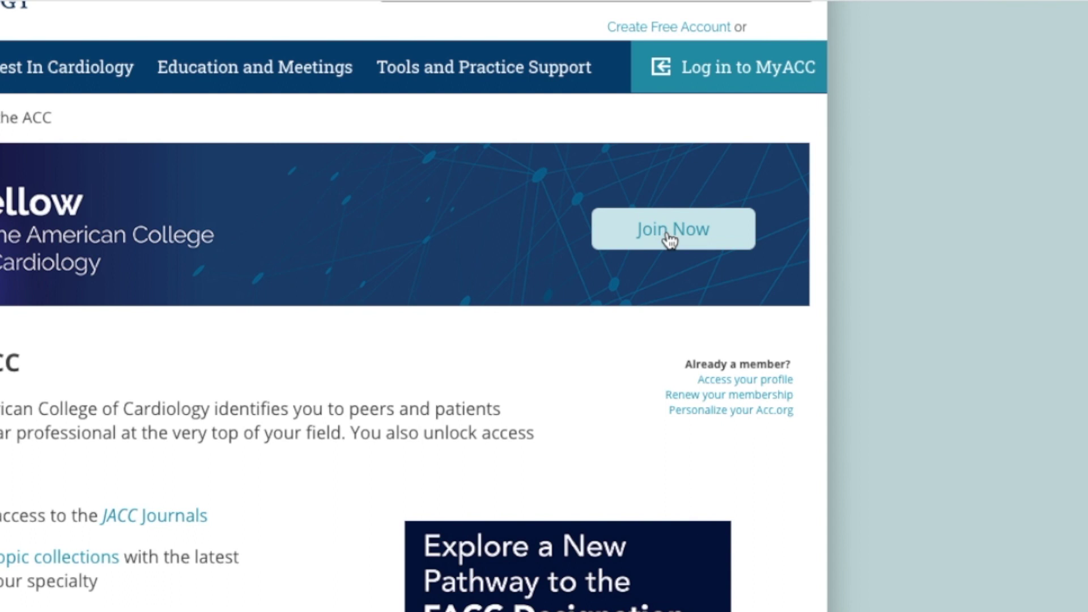
- Start the online Fellow application, view the Login page, then go back to the welcome page
{"action": "left_click", "coordinate": [670, 241]}
{"action": "scroll", "coordinate": [945, 349], "scroll_direction": "down", "scroll_amount": 1}
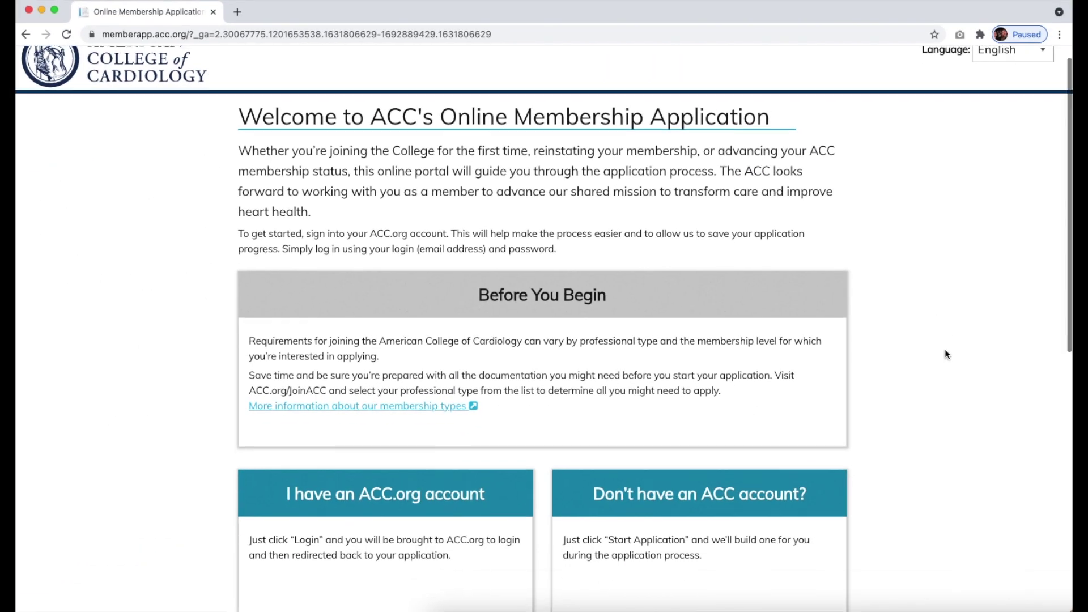
{"action": "scroll", "coordinate": [945, 351], "scroll_direction": "down", "scroll_amount": 2}
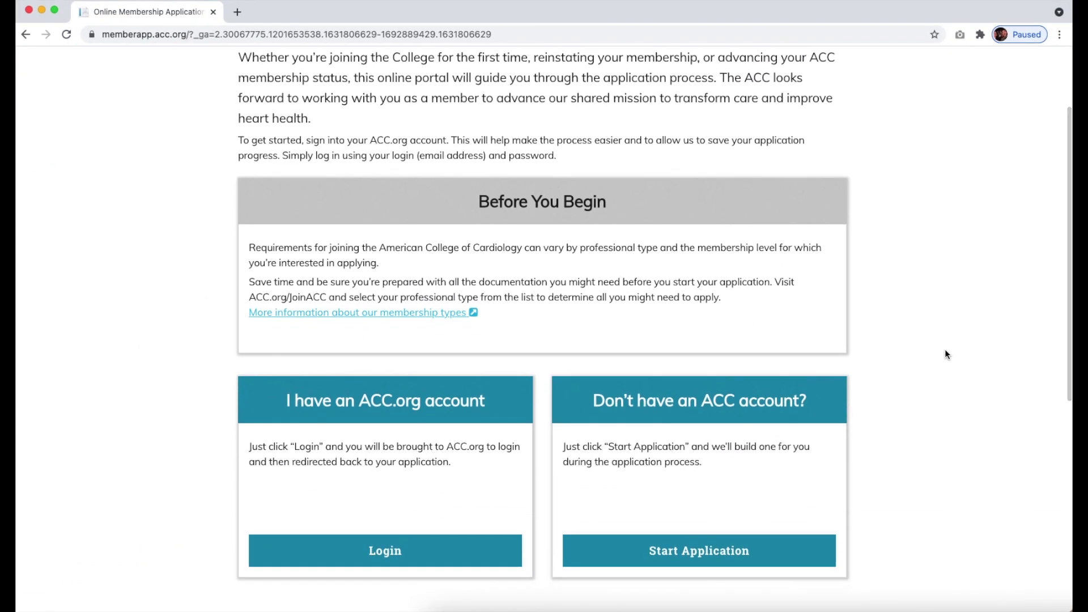
{"action": "scroll", "coordinate": [945, 349], "scroll_direction": "down", "scroll_amount": 1}
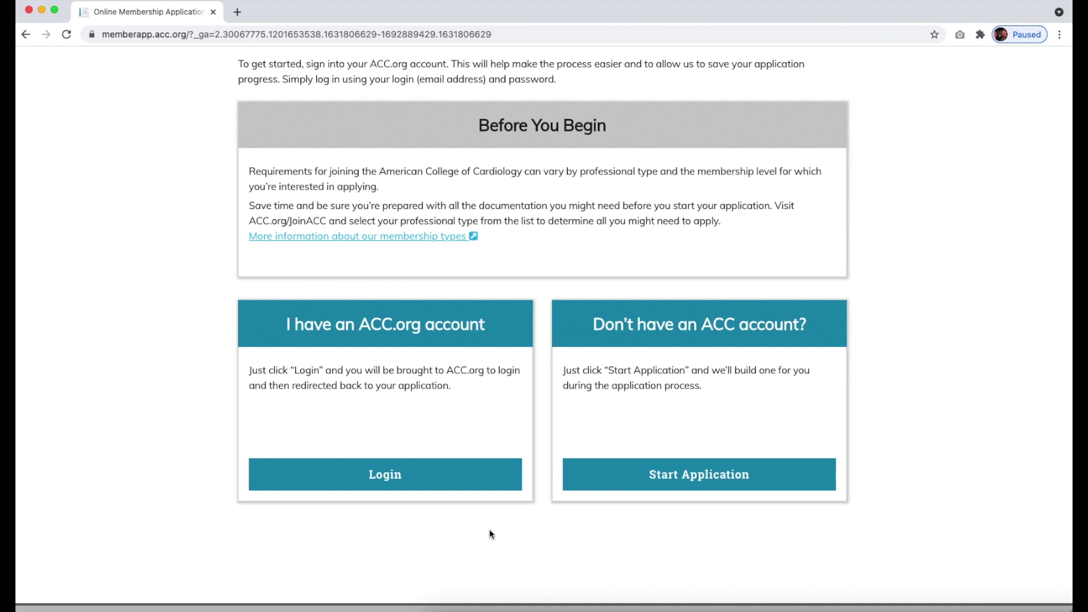
{"action": "left_click", "coordinate": [391, 481]}
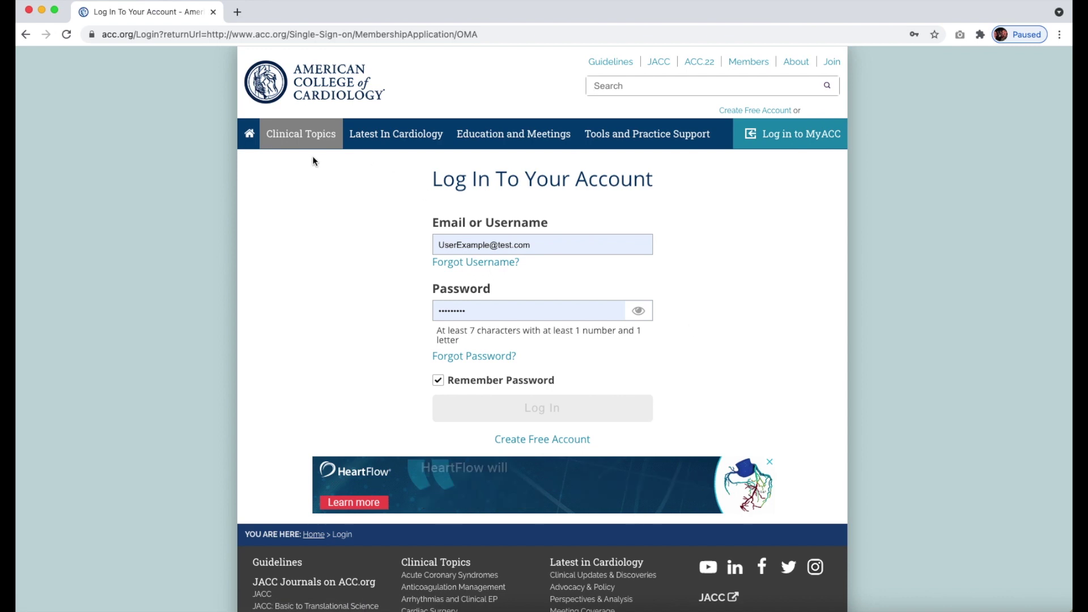
{"action": "left_click", "coordinate": [26, 36]}
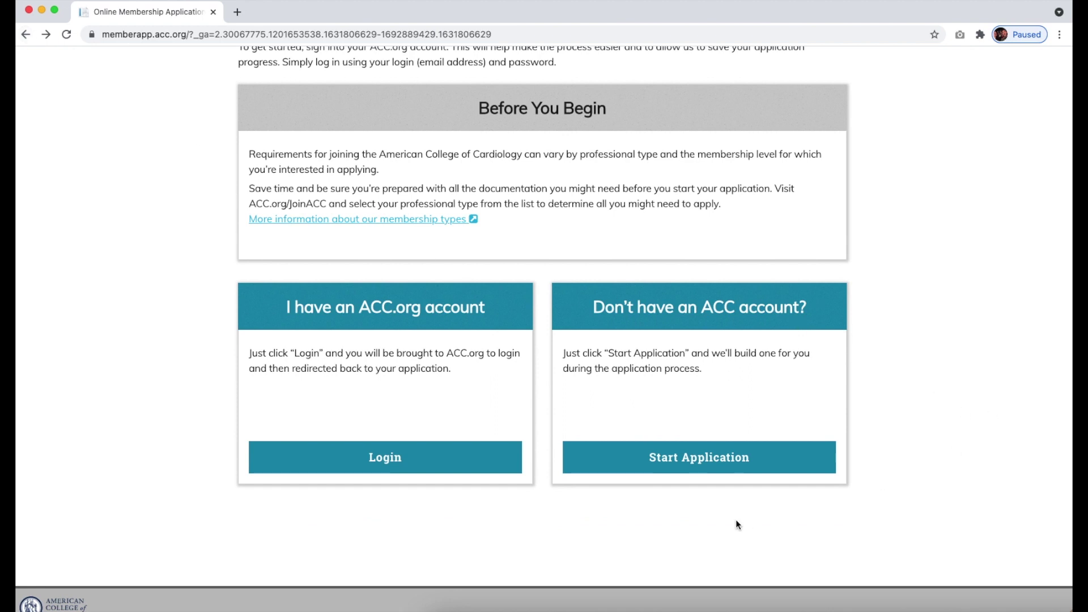
- Start a new application without an account and scroll through the Registration form fields
{"action": "left_click", "coordinate": [709, 466]}
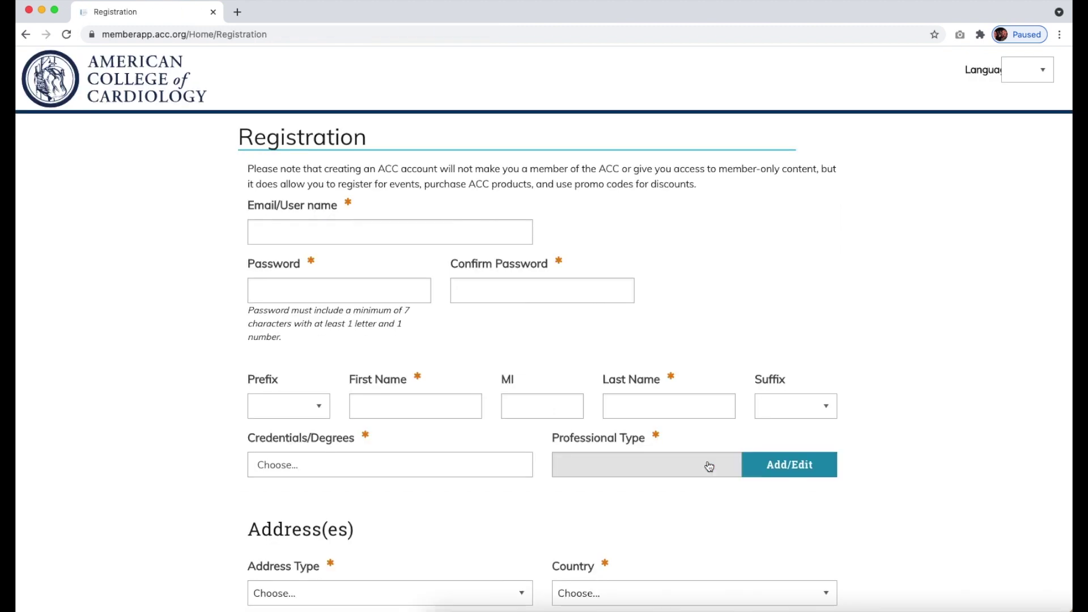
{"action": "scroll", "coordinate": [803, 559], "scroll_direction": "down", "scroll_amount": 4}
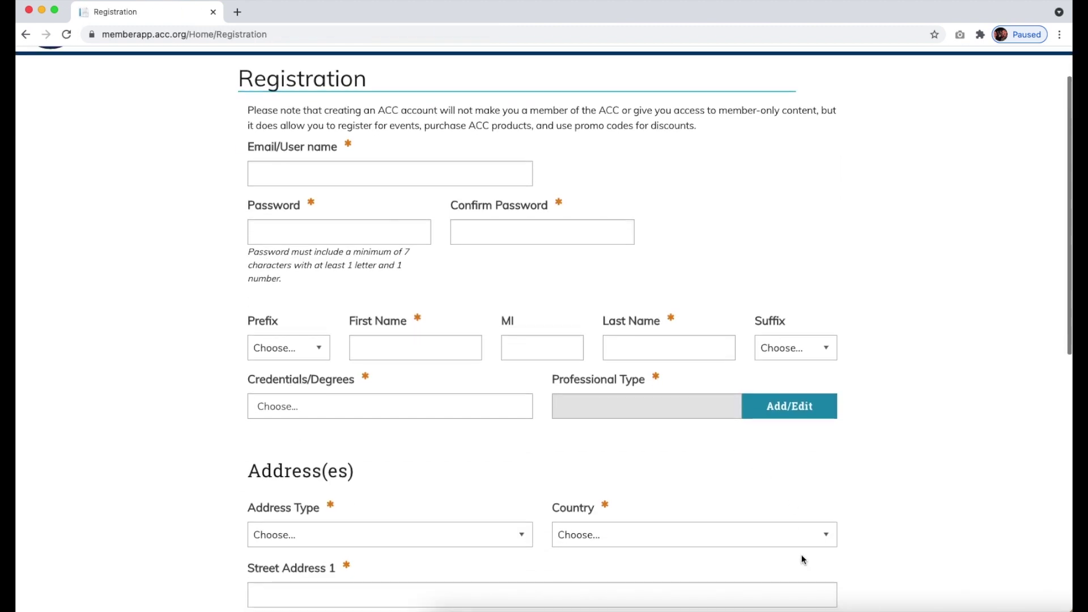
{"action": "scroll", "coordinate": [802, 559], "scroll_direction": "down", "scroll_amount": 3}
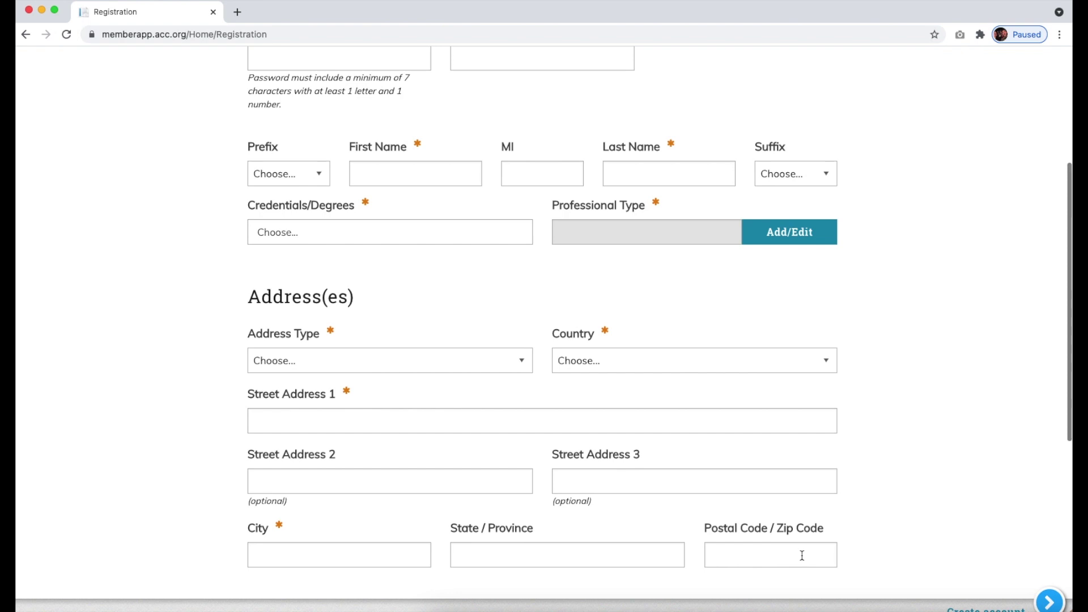
{"action": "scroll", "coordinate": [802, 555], "scroll_direction": "up", "scroll_amount": 3}
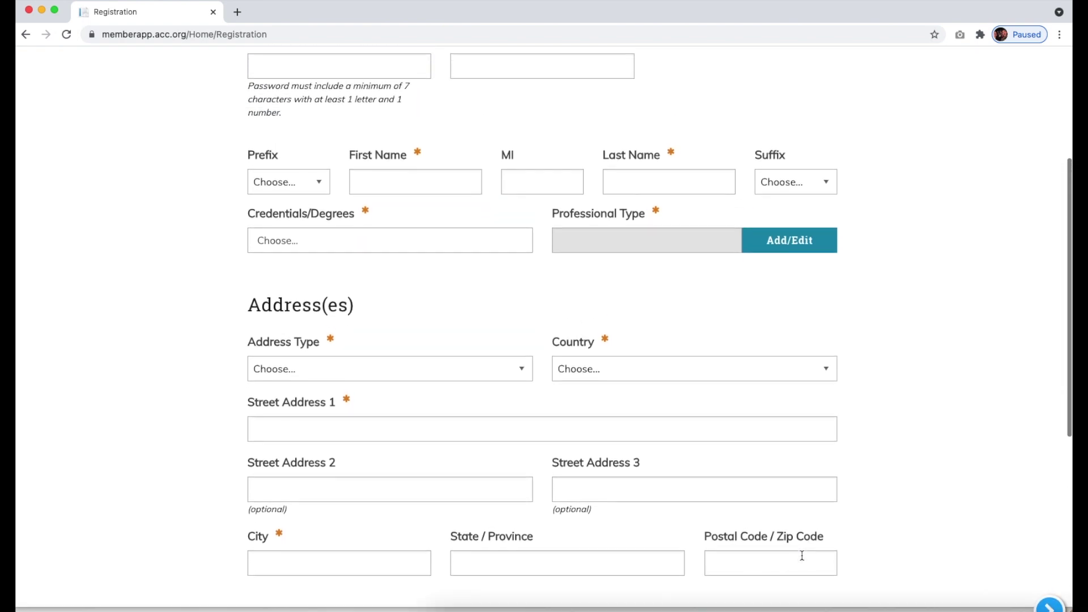
{"action": "scroll", "coordinate": [801, 554], "scroll_direction": "up", "scroll_amount": 2}
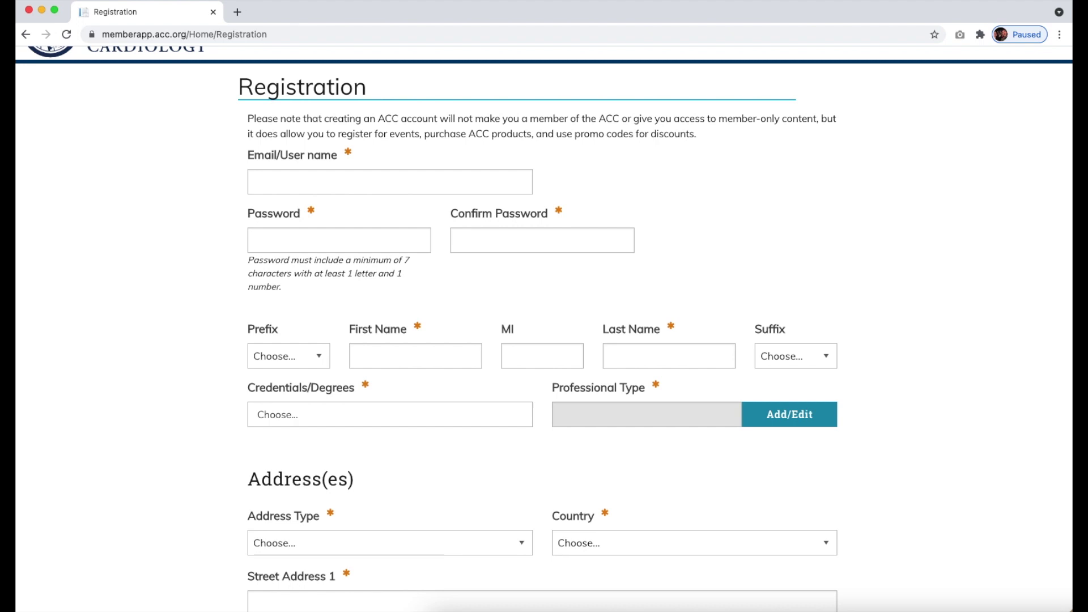
{"action": "scroll", "coordinate": [1049, 549], "scroll_direction": "down", "scroll_amount": 2}
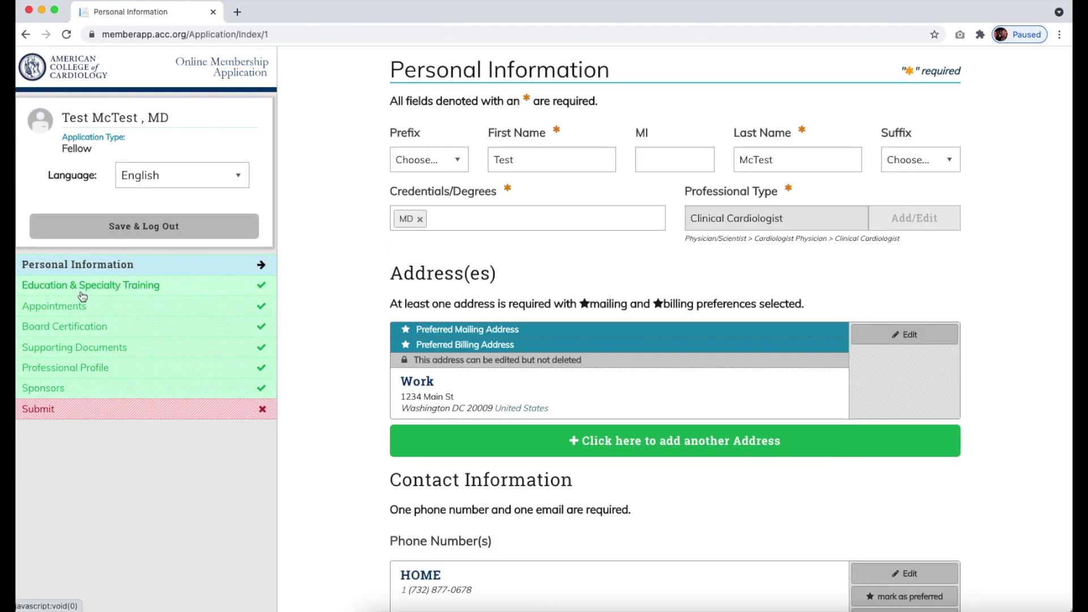
- Scroll through Personal Information, then go forward to Education & Specialty Training
{"action": "scroll", "coordinate": [472, 322], "scroll_direction": "down", "scroll_amount": 2}
{"action": "scroll", "coordinate": [472, 321], "scroll_direction": "down", "scroll_amount": 10}
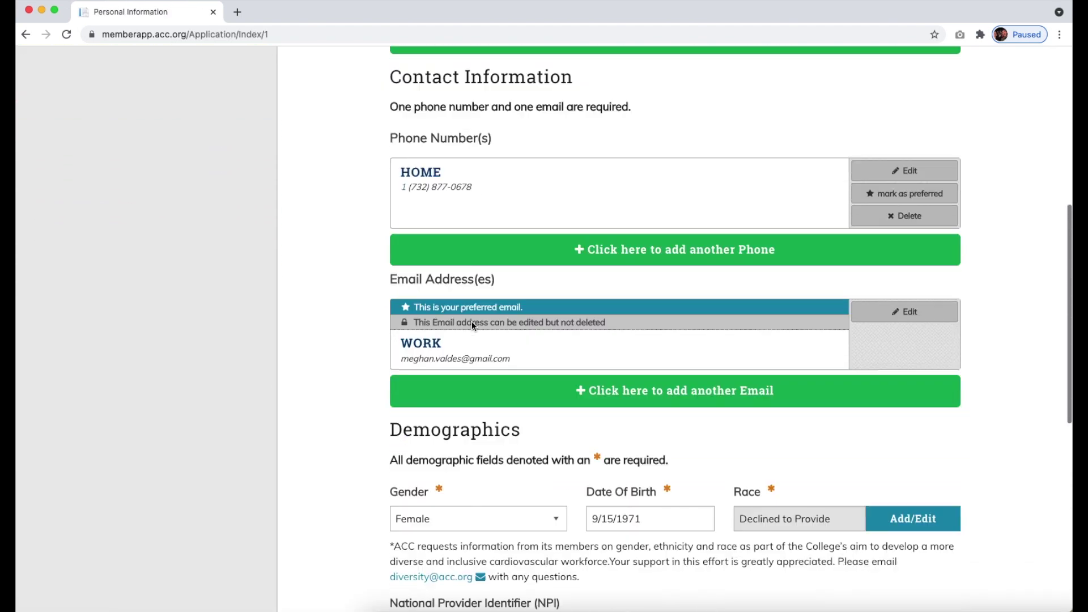
{"action": "scroll", "coordinate": [472, 321], "scroll_direction": "up", "scroll_amount": 10}
{"action": "scroll", "coordinate": [472, 326], "scroll_direction": "up", "scroll_amount": 2}
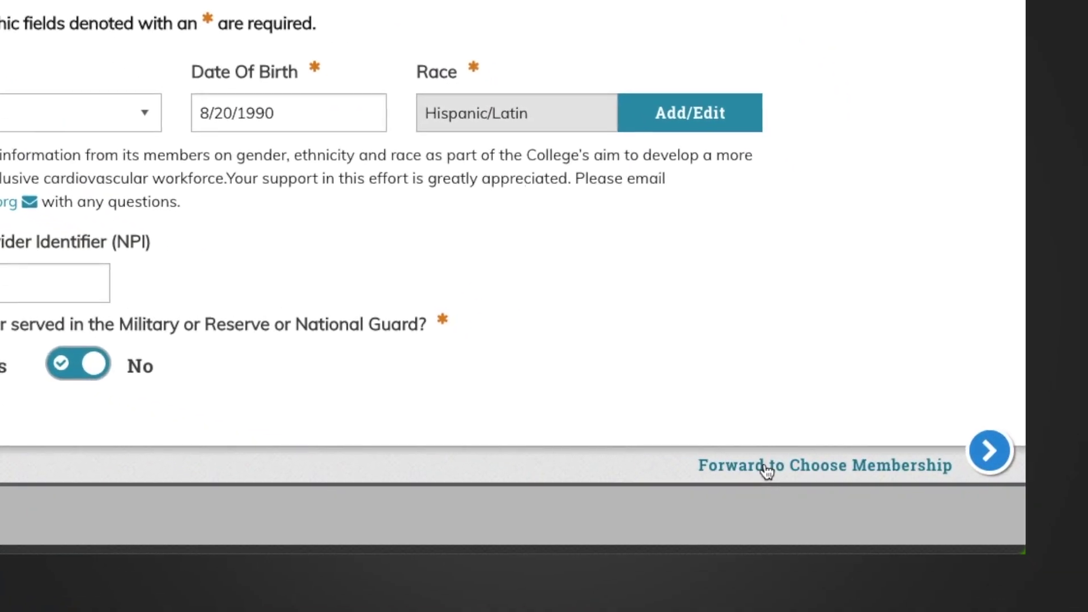
{"action": "left_click", "coordinate": [767, 470]}
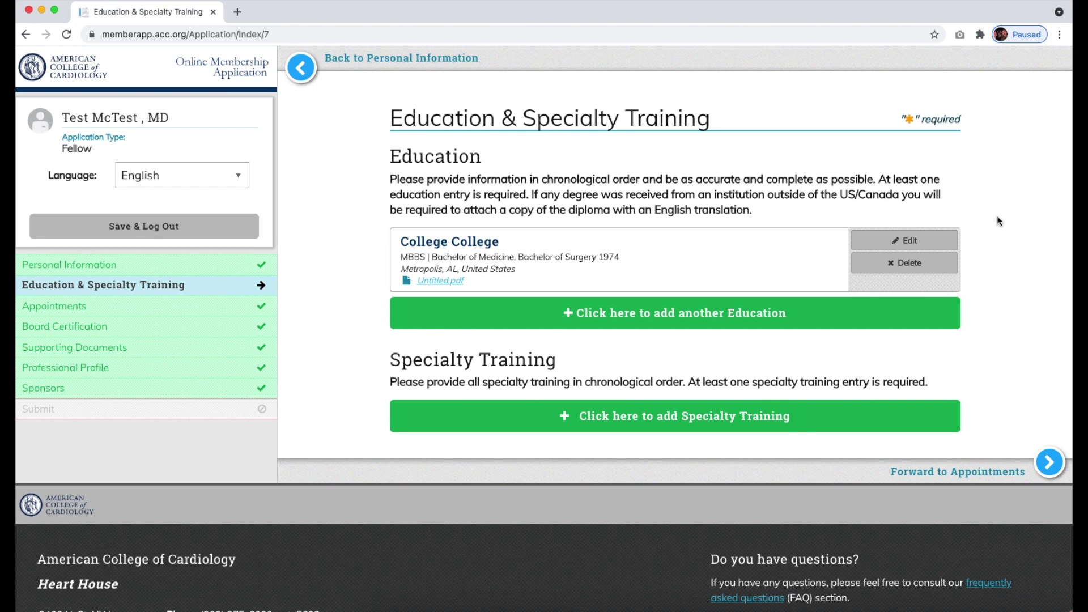
- Scroll past the Arkham Hospital training entry and go forward to Appointments
{"action": "scroll", "coordinate": [998, 222], "scroll_direction": "down", "scroll_amount": 2}
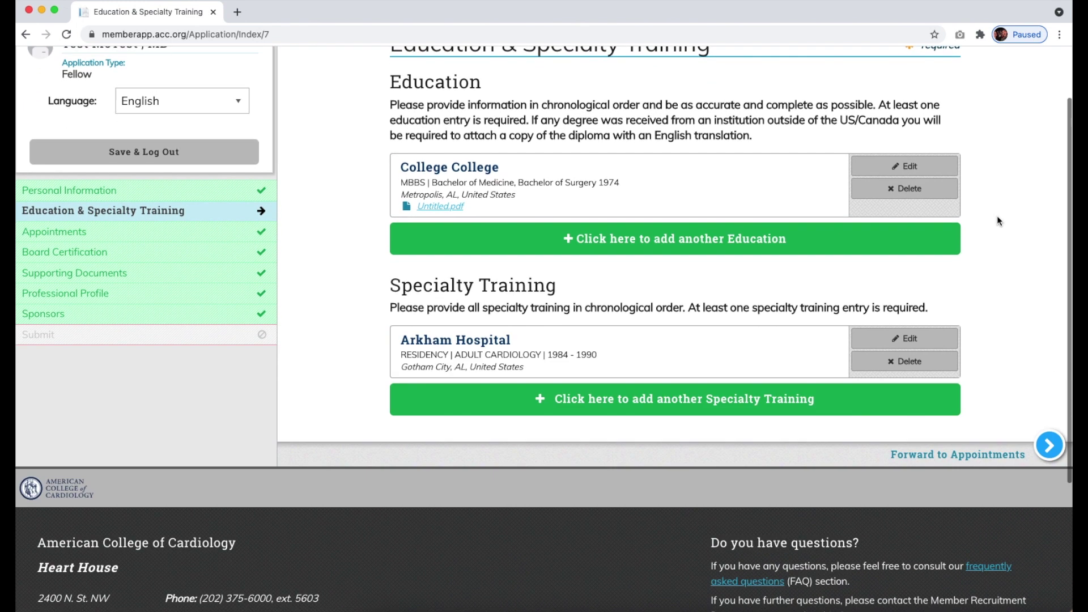
{"action": "scroll", "coordinate": [999, 221], "scroll_direction": "down", "scroll_amount": 1}
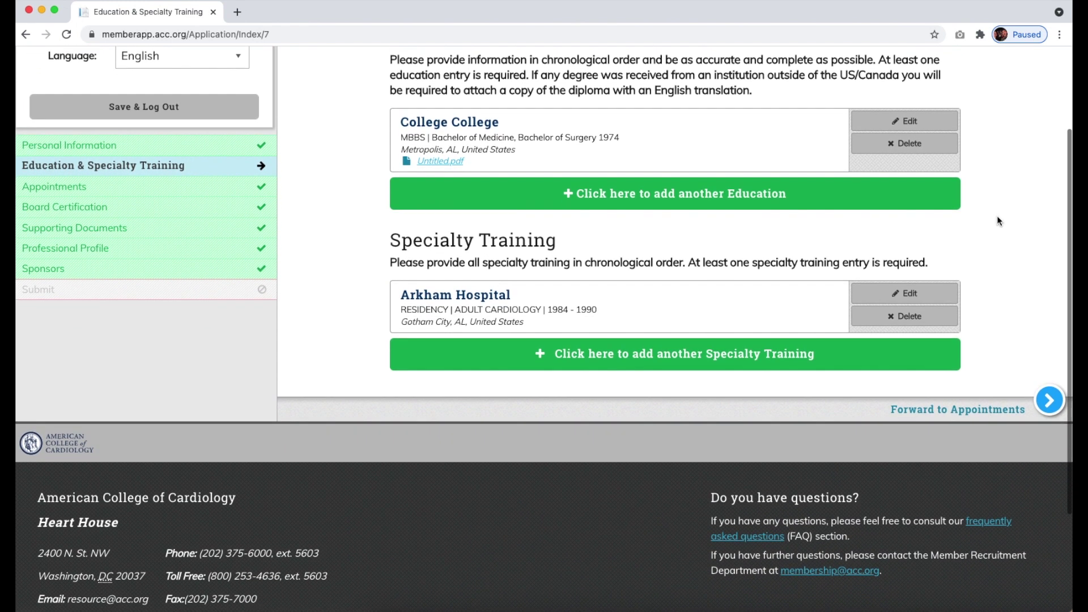
{"action": "left_click", "coordinate": [960, 412]}
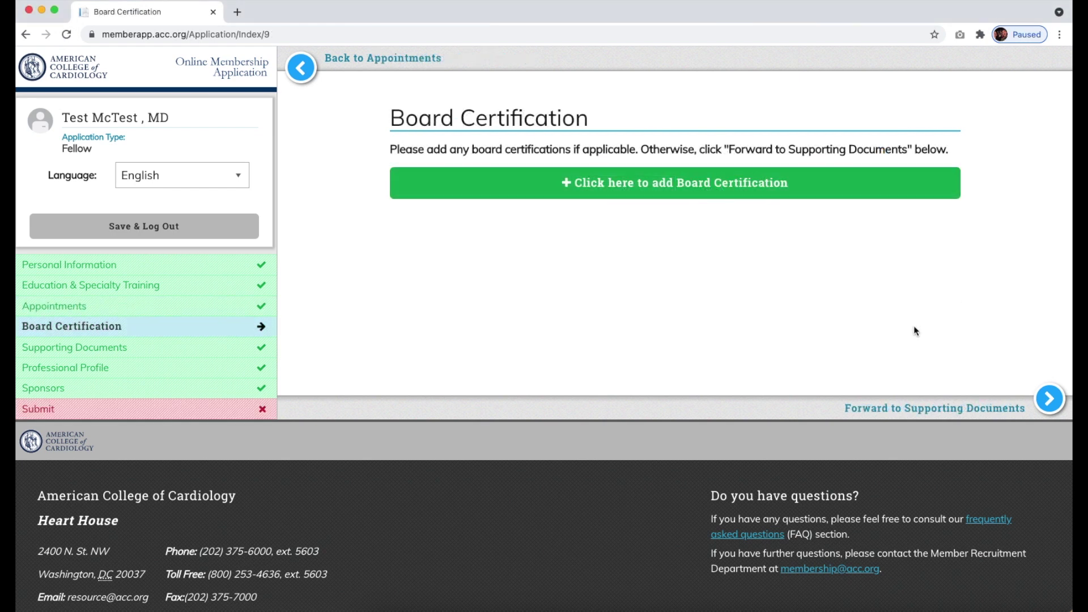
- Leave Board Certification empty and go forward to Supporting Documents
{"action": "left_click", "coordinate": [885, 409]}
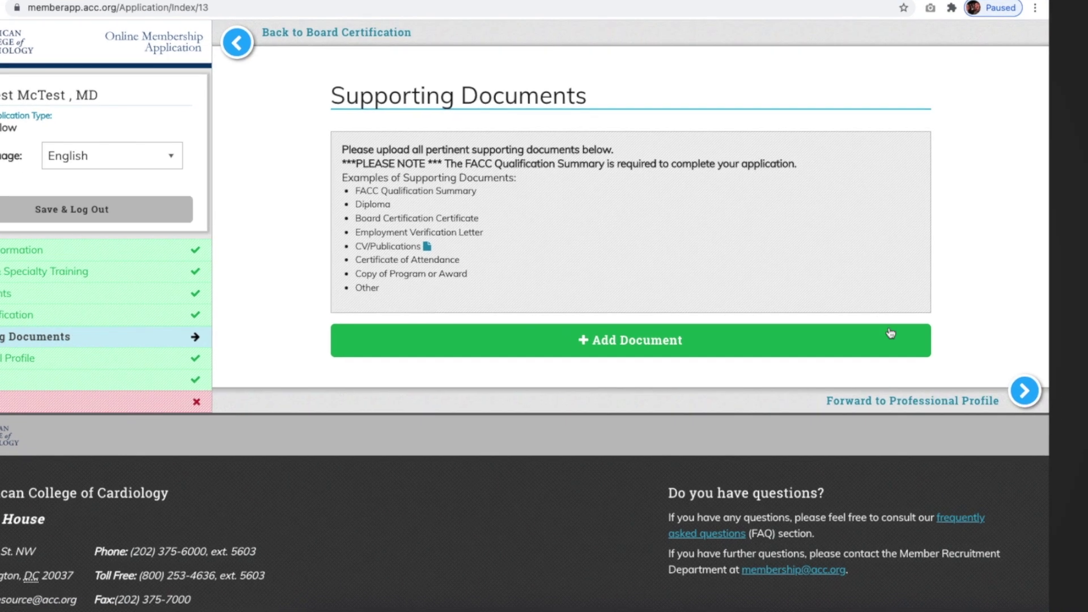
- Go forward through Professional Profile to the Sponsors page
{"action": "left_click", "coordinate": [920, 415]}
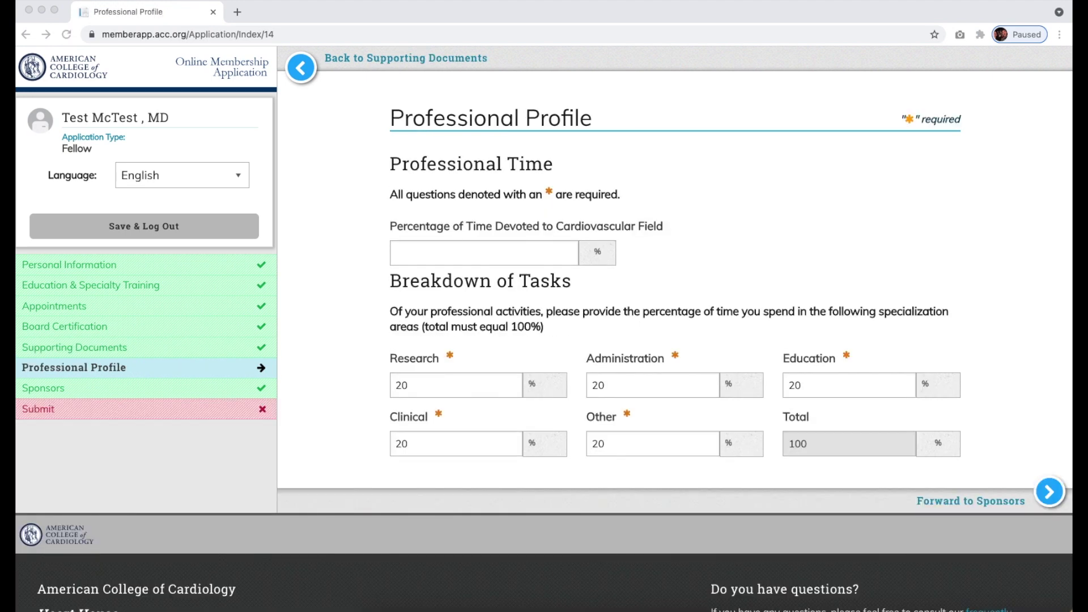
{"action": "left_click", "coordinate": [941, 502]}
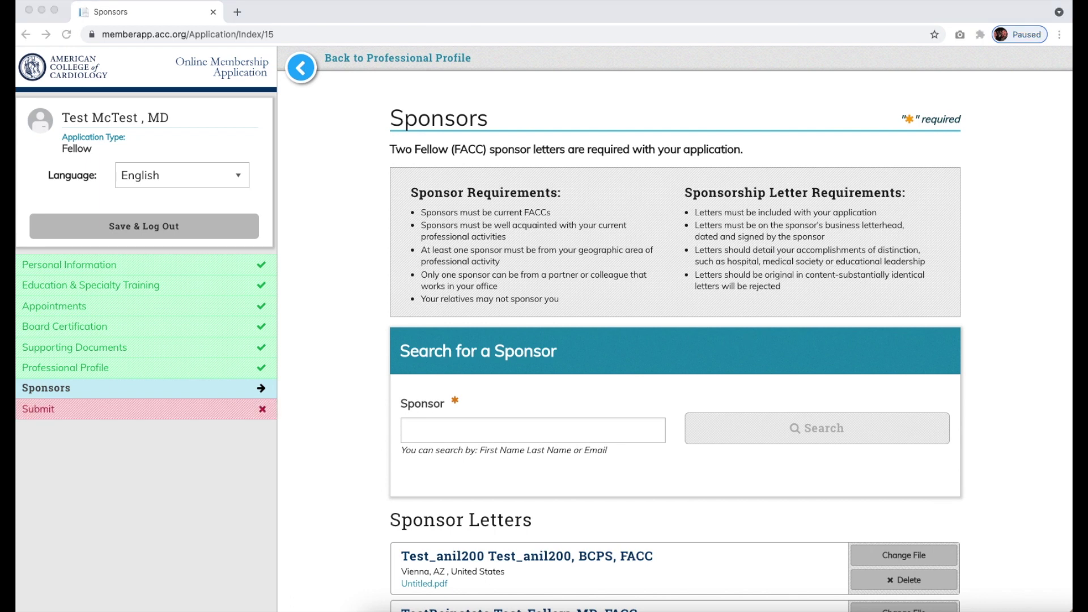
- Search the Sponsor field for a sponsor by name, then go forward to Submit
{"action": "scroll", "coordinate": [990, 394], "scroll_direction": "down", "scroll_amount": 2}
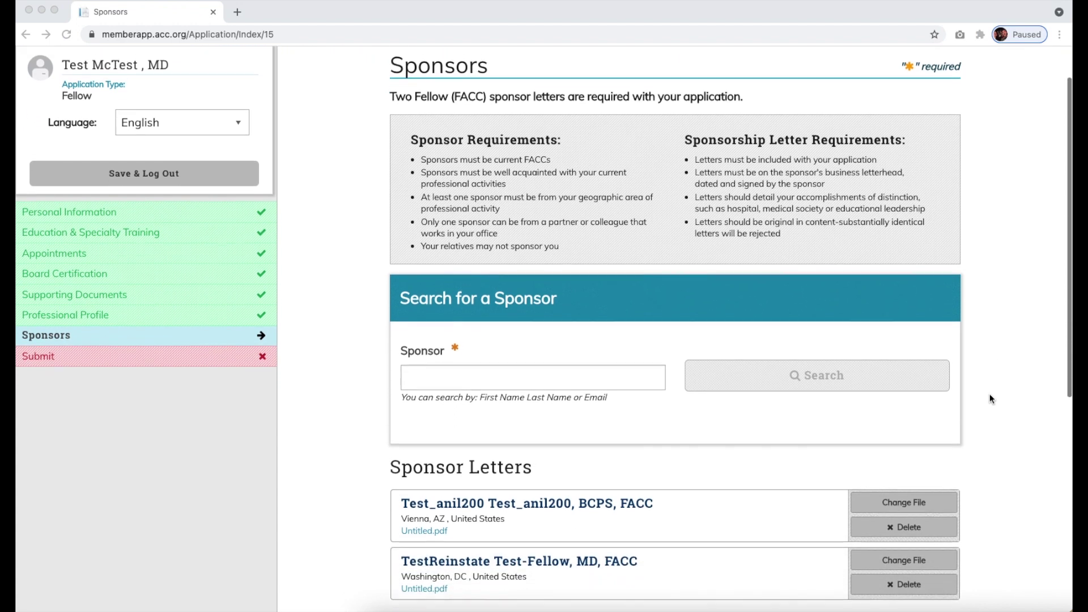
{"action": "scroll", "coordinate": [990, 399], "scroll_direction": "down", "scroll_amount": 1}
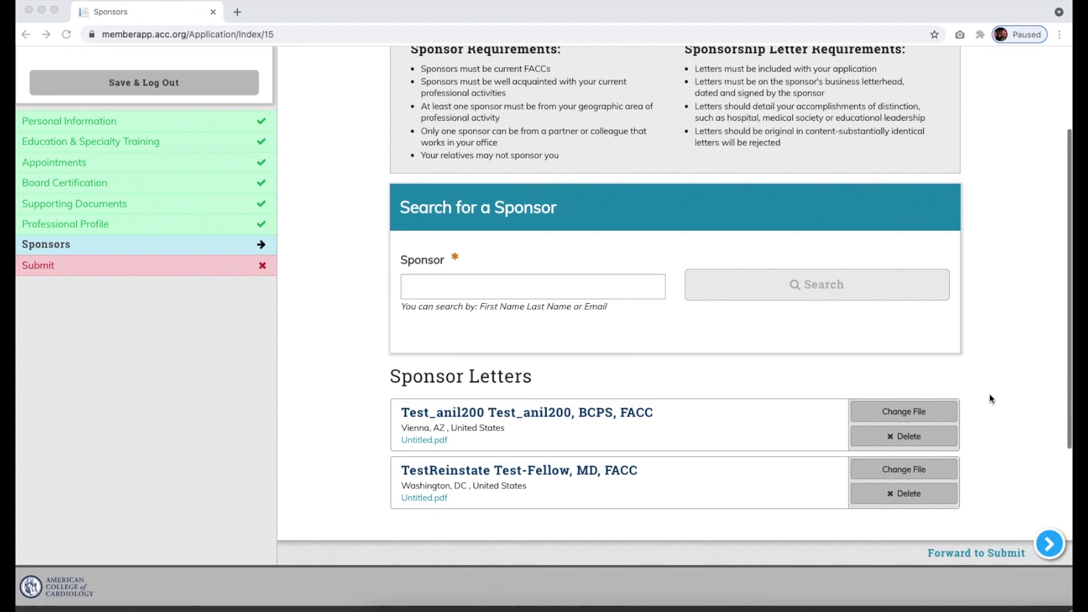
{"action": "left_click", "coordinate": [586, 421]}
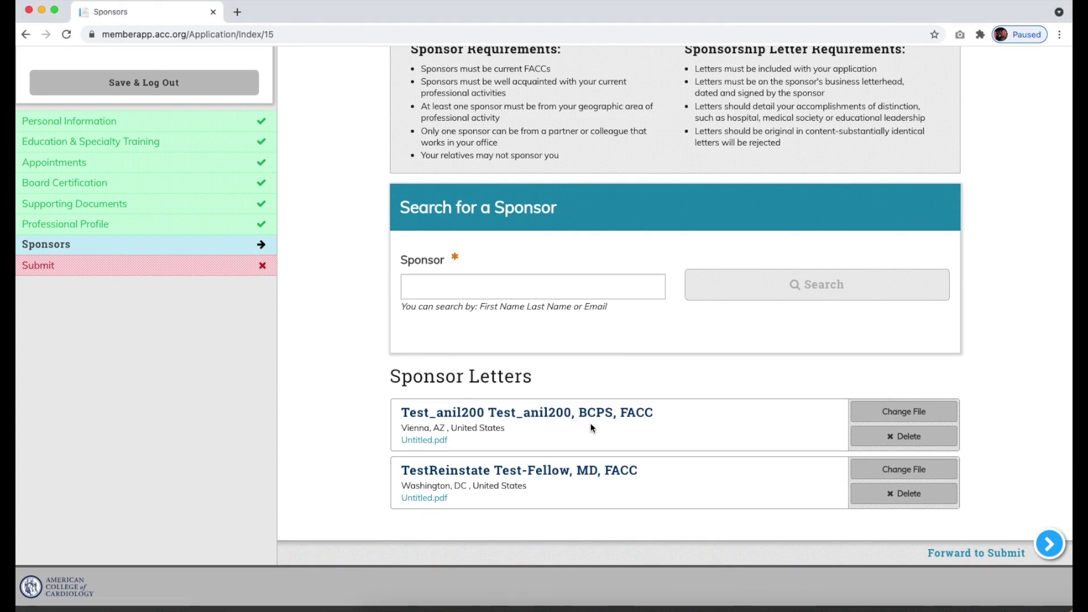
{"action": "left_click", "coordinate": [549, 290]}
{"action": "type", "text": "Dr. Johnson"}
{"action": "left_click", "coordinate": [722, 288]}
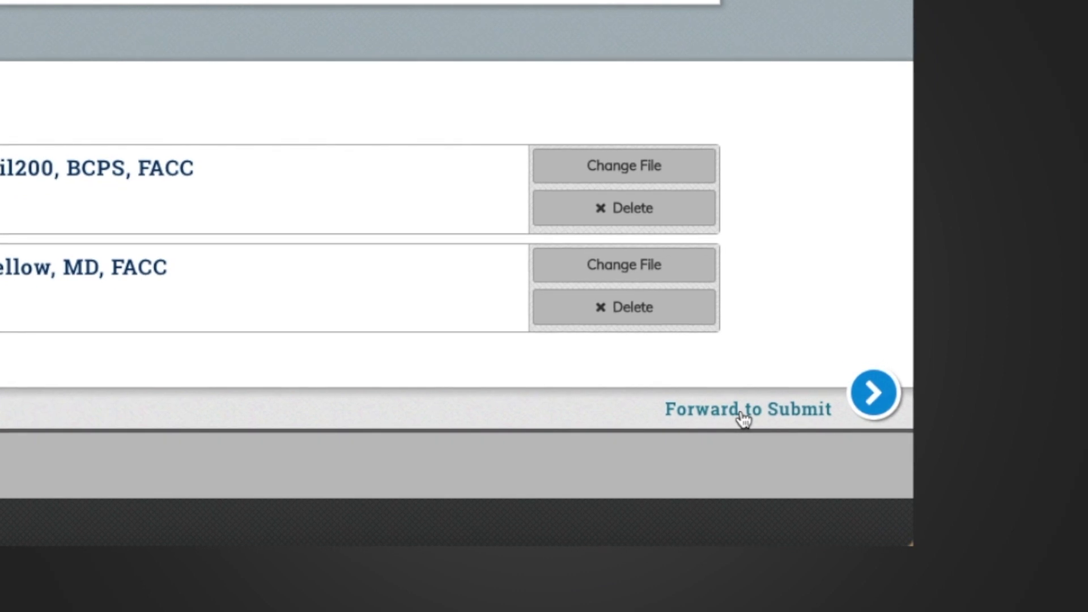
{"action": "left_click", "coordinate": [743, 412]}
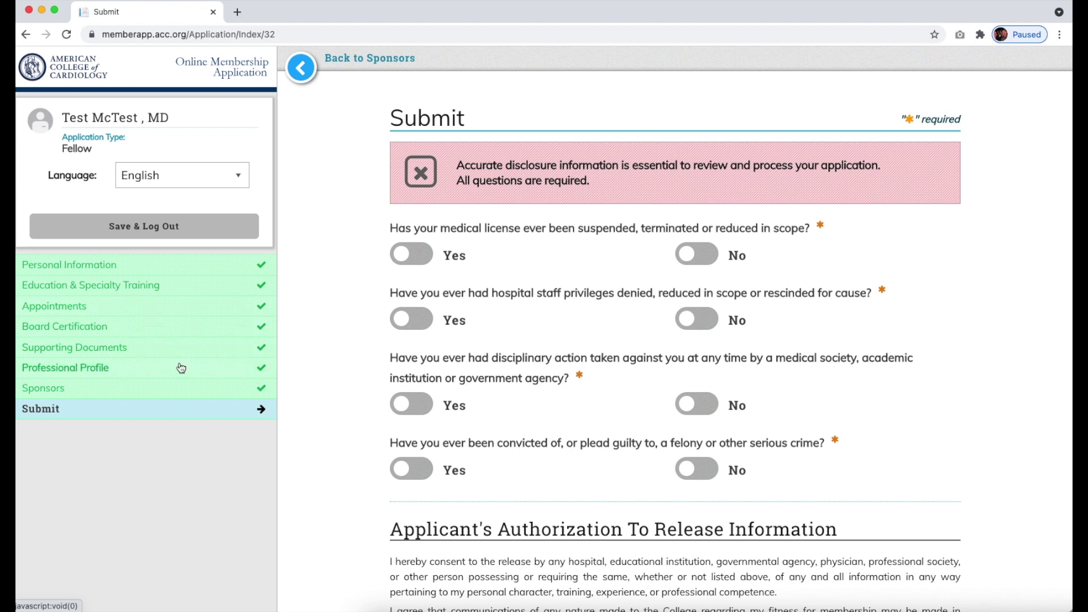
- Answer No to the license, privileges, disciplinary and felony questions, then finish and pay
{"action": "left_click", "coordinate": [693, 255]}
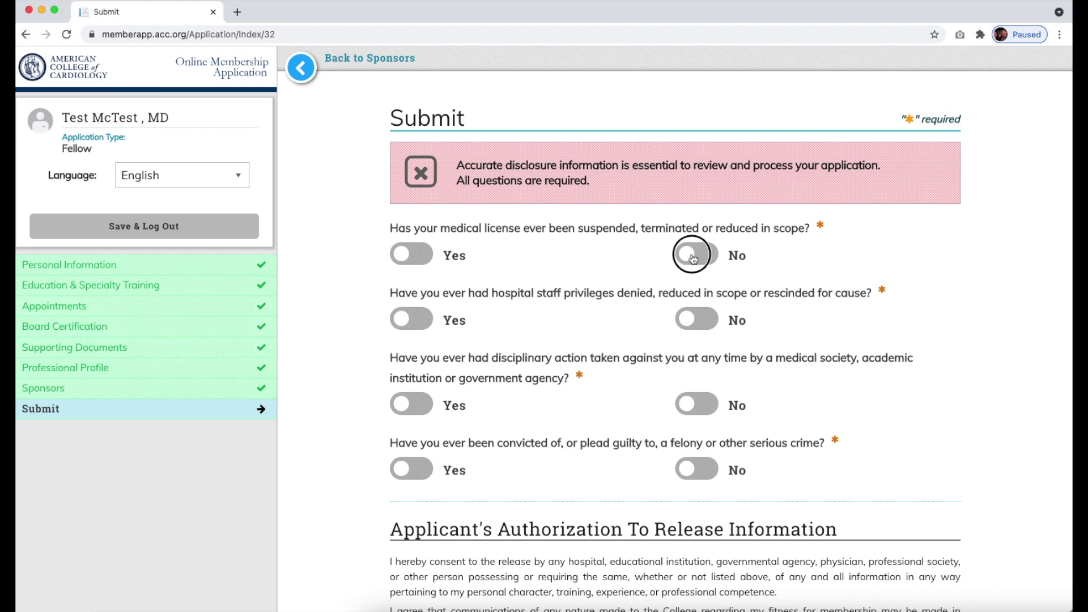
{"action": "left_click", "coordinate": [693, 322]}
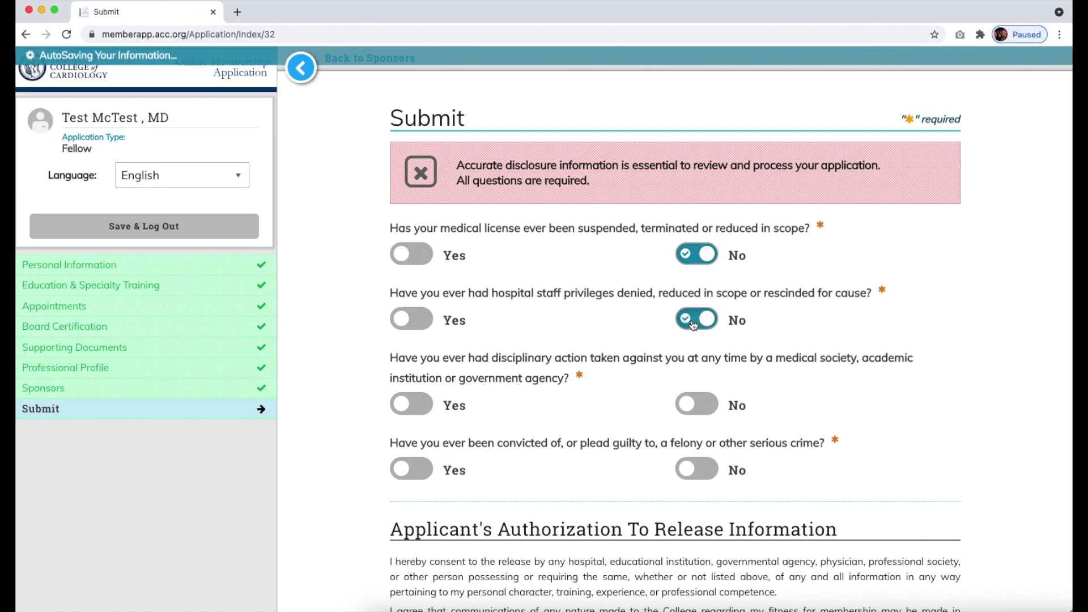
{"action": "left_click", "coordinate": [693, 416]}
{"action": "left_click", "coordinate": [697, 470]}
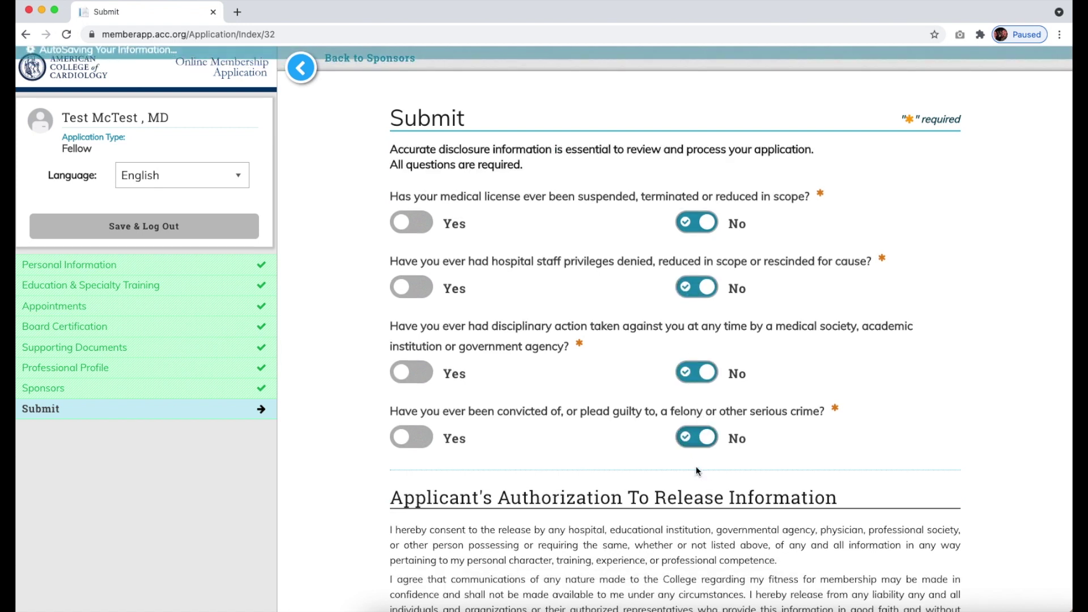
{"action": "scroll", "coordinate": [818, 347], "scroll_direction": "down", "scroll_amount": 7}
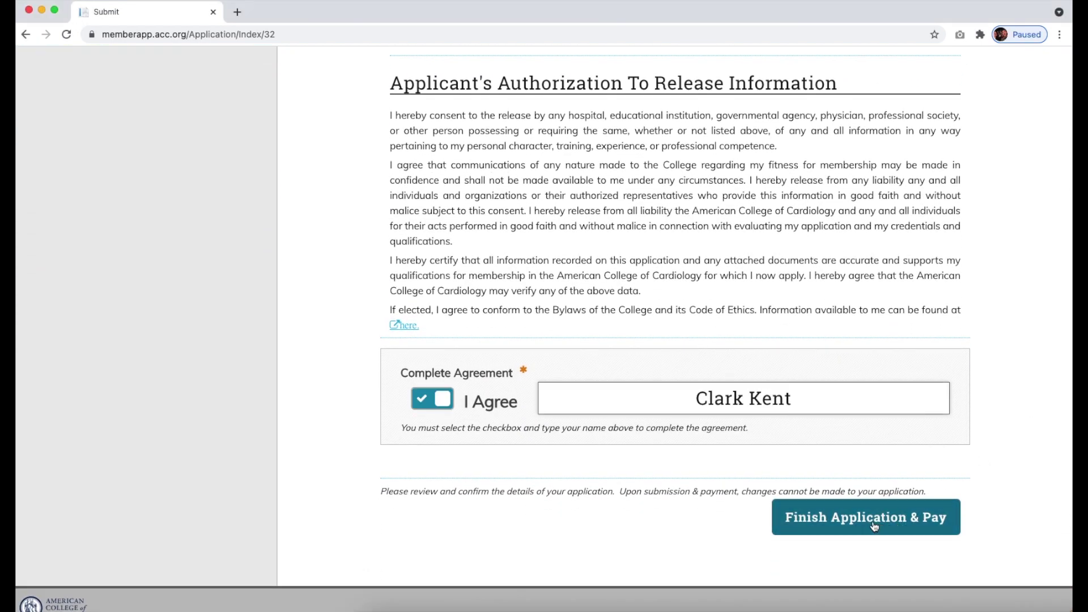
{"action": "left_click", "coordinate": [875, 522]}
- Tick 'Enroll in auto renew and save time later' for the $965.00 payment and select the promo code field
{"action": "scroll", "coordinate": [504, 245], "scroll_direction": "down", "scroll_amount": 1}
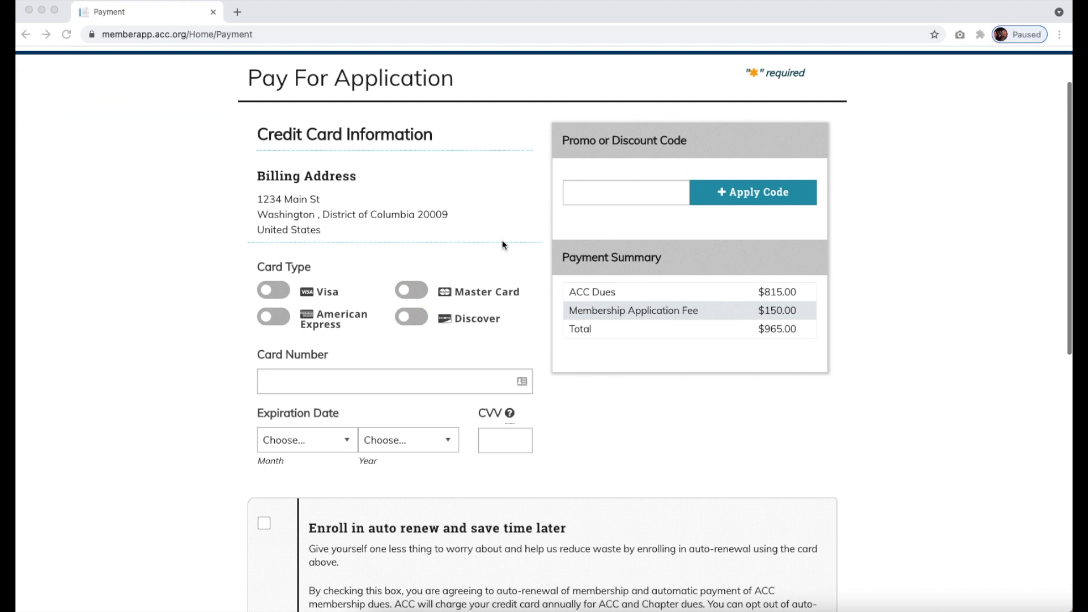
{"action": "scroll", "coordinate": [504, 245], "scroll_direction": "down", "scroll_amount": 2}
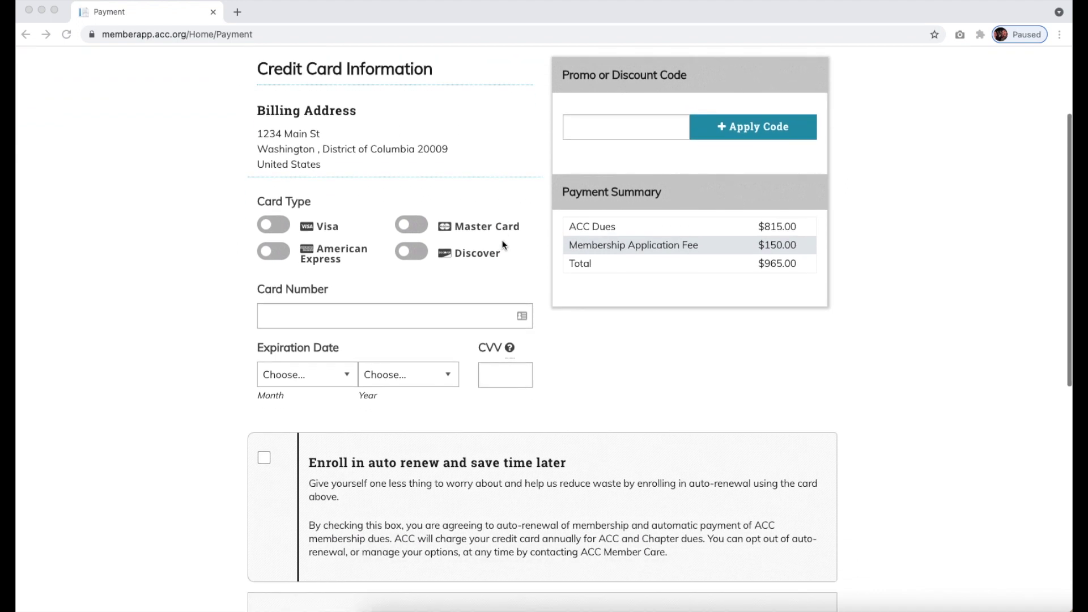
{"action": "scroll", "coordinate": [503, 245], "scroll_direction": "down", "scroll_amount": 3}
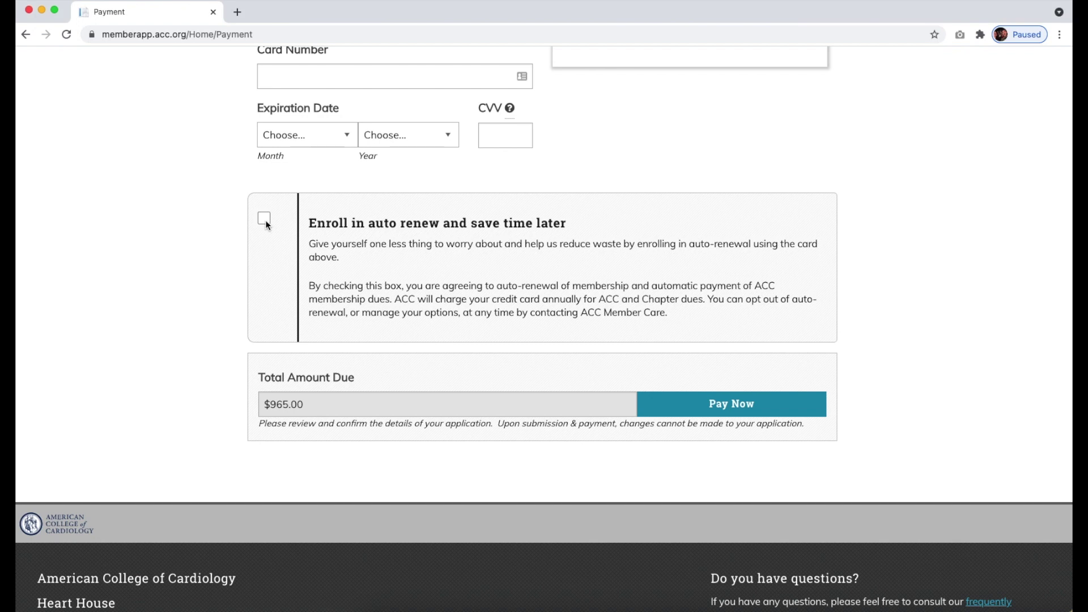
{"action": "left_click", "coordinate": [265, 219]}
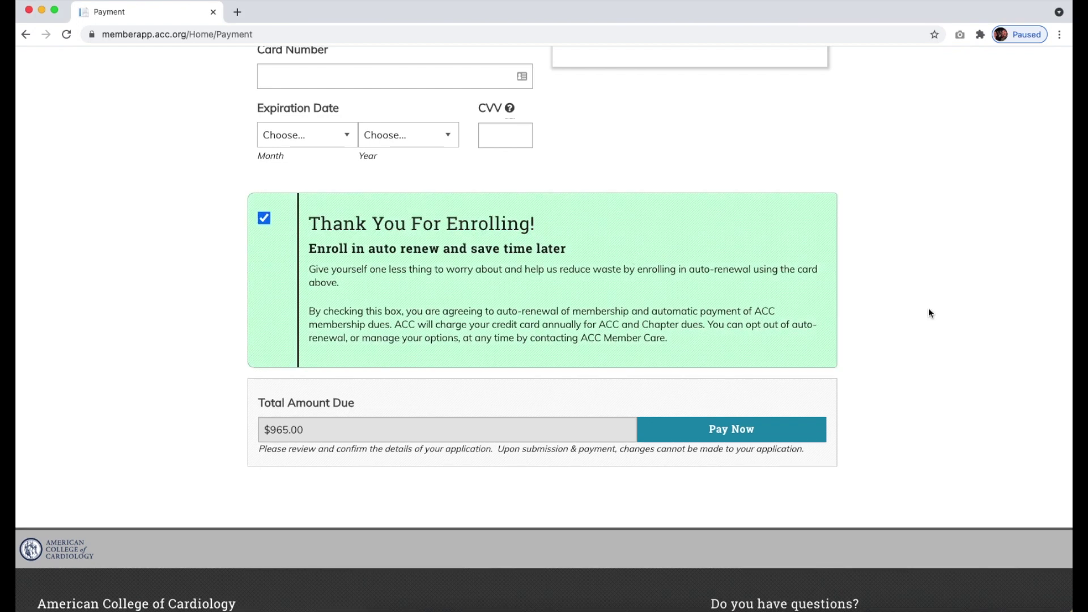
{"action": "scroll", "coordinate": [929, 310], "scroll_direction": "up", "scroll_amount": 5}
{"action": "scroll", "coordinate": [929, 311], "scroll_direction": "up", "scroll_amount": 1}
{"action": "left_click", "coordinate": [612, 145]}
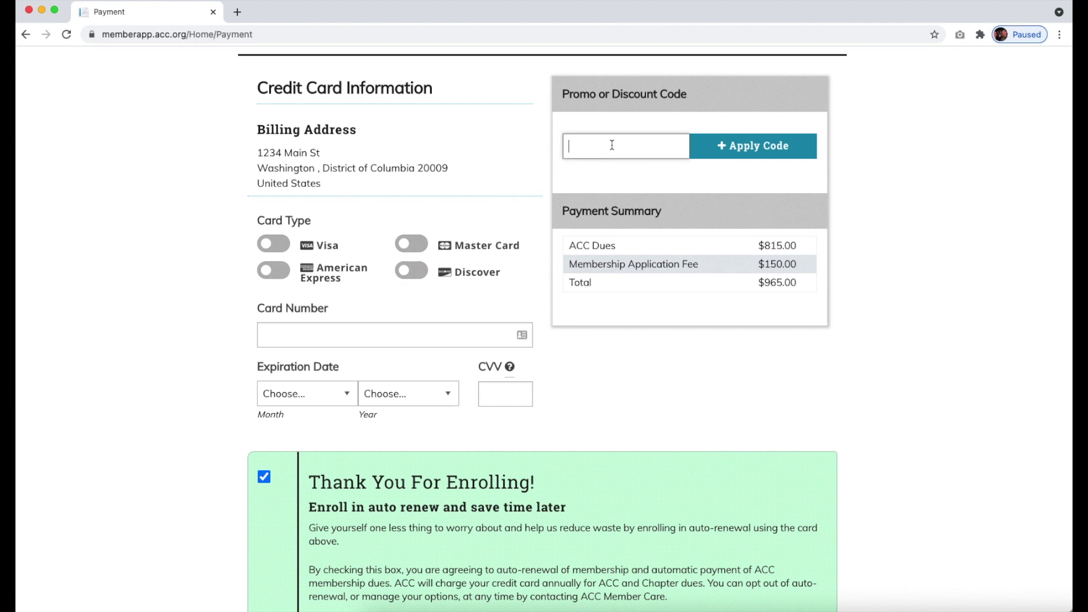
{"action": "scroll", "coordinate": [661, 350], "scroll_direction": "down", "scroll_amount": 5}
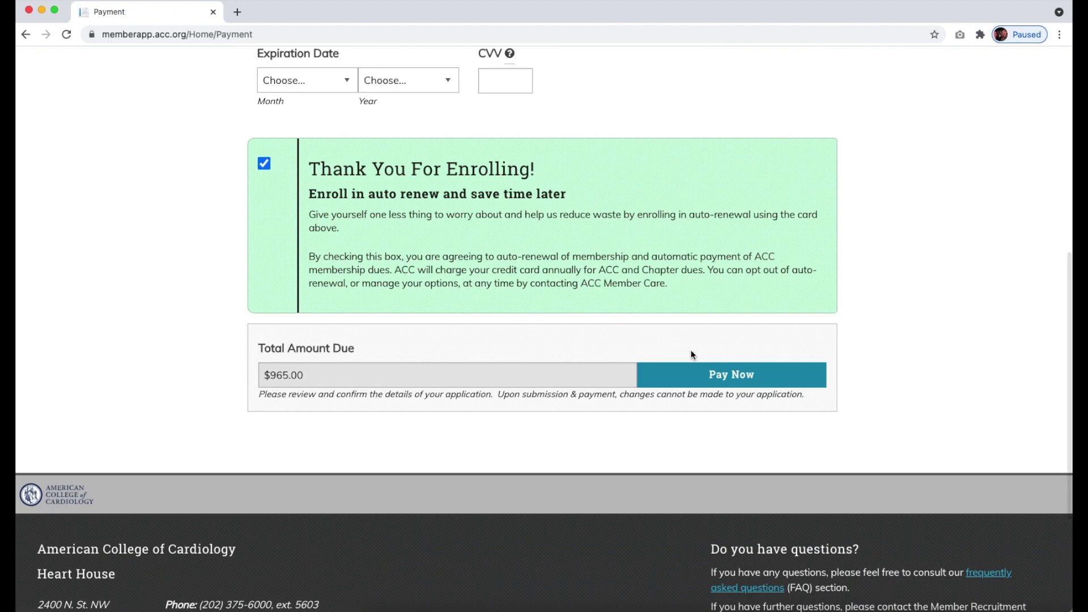